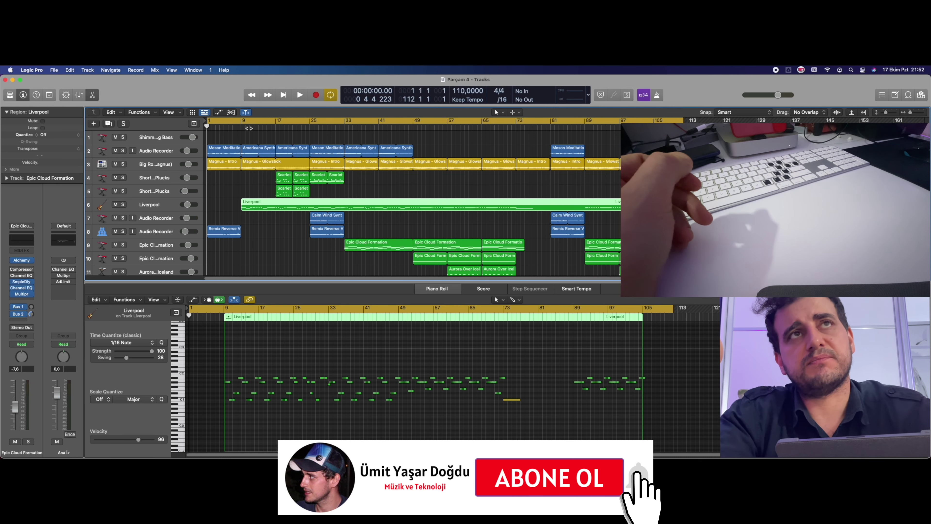
Play the arrangement from the start and stop playback at about bar 3.
key(space)
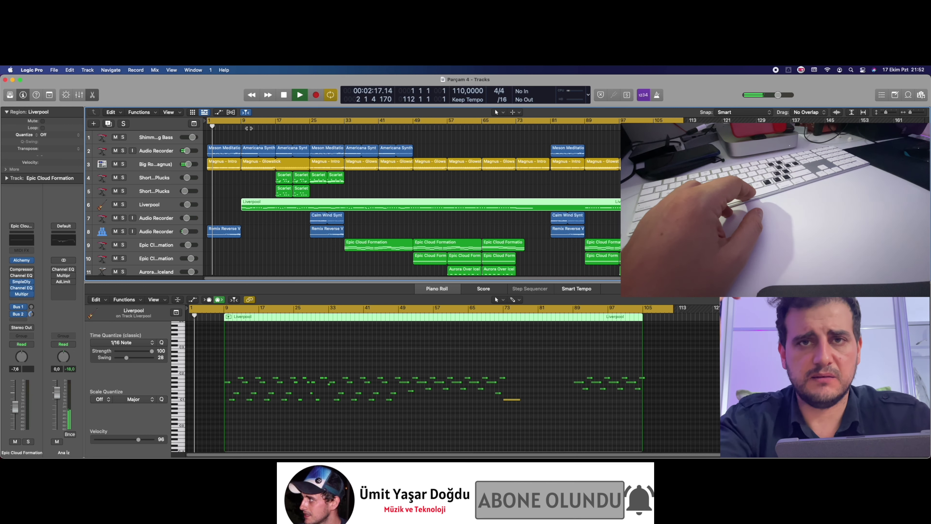
key(space)
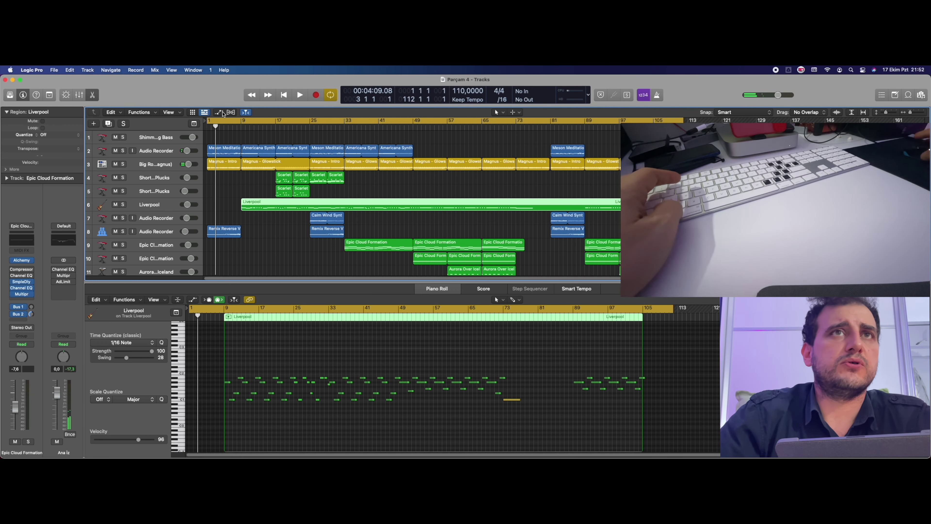
Examine the whole arrangement in the tracks area with its full length fitted to the visible timeline, including the lower tracks.
scroll(253, 166, up, 1)
scroll(252, 167, right, 2)
scroll(252, 166, left, 2)
scroll(250, 167, up, 2)
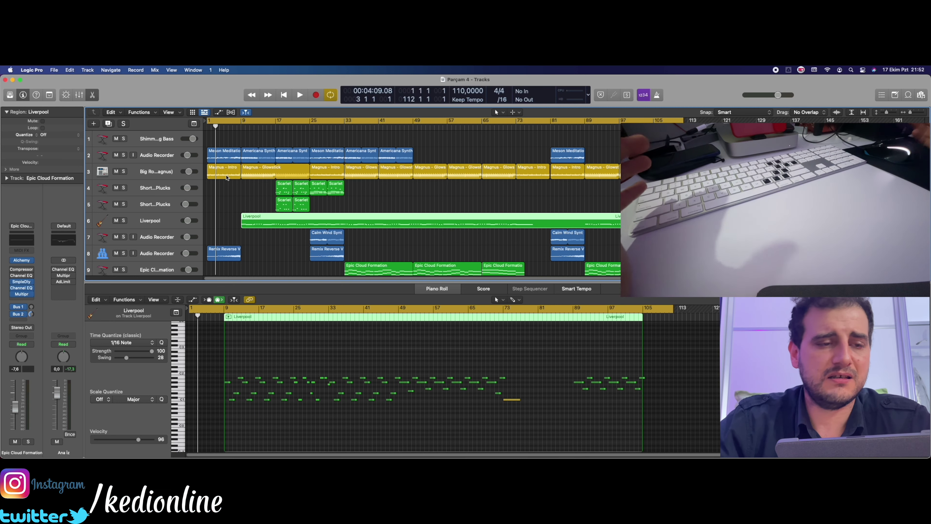
key(super+Left)
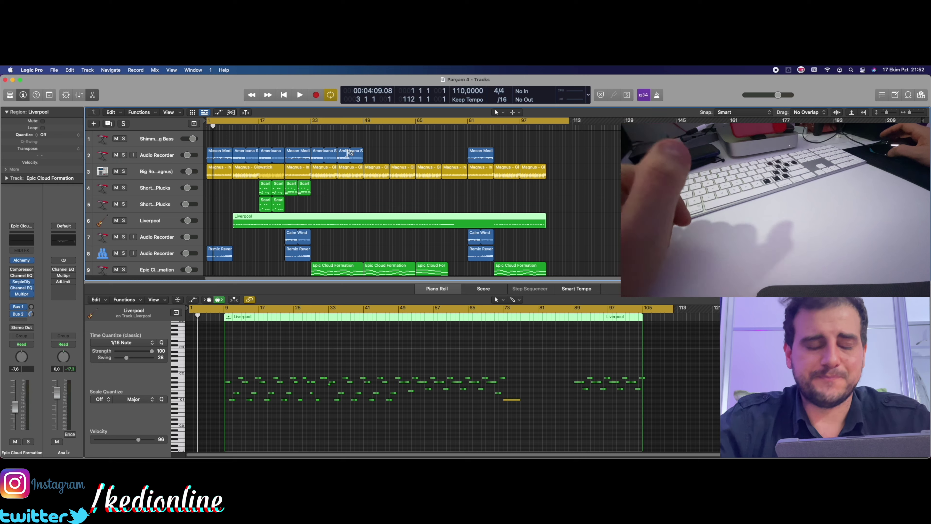
scroll(349, 152, down, 3)
scroll(308, 200, up, 3)
scroll(308, 199, down, 3)
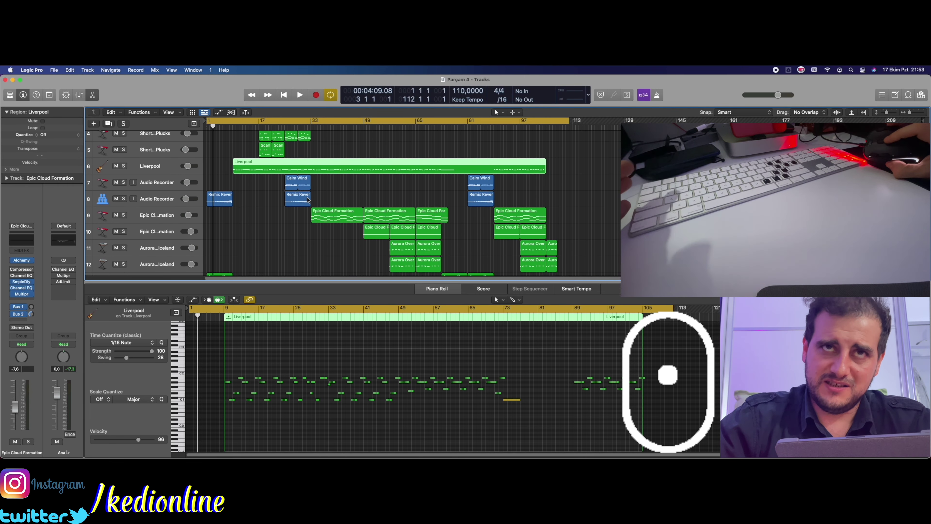
Magnify the start of the Liverpool region around bar 9 and inspect the timeline on both sides of it.
scroll(326, 201, up, 5)
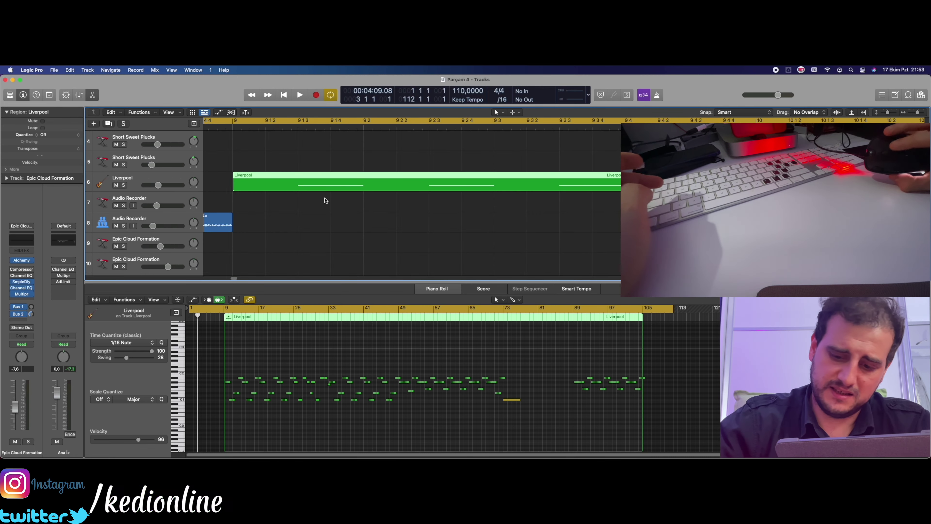
key(shift)
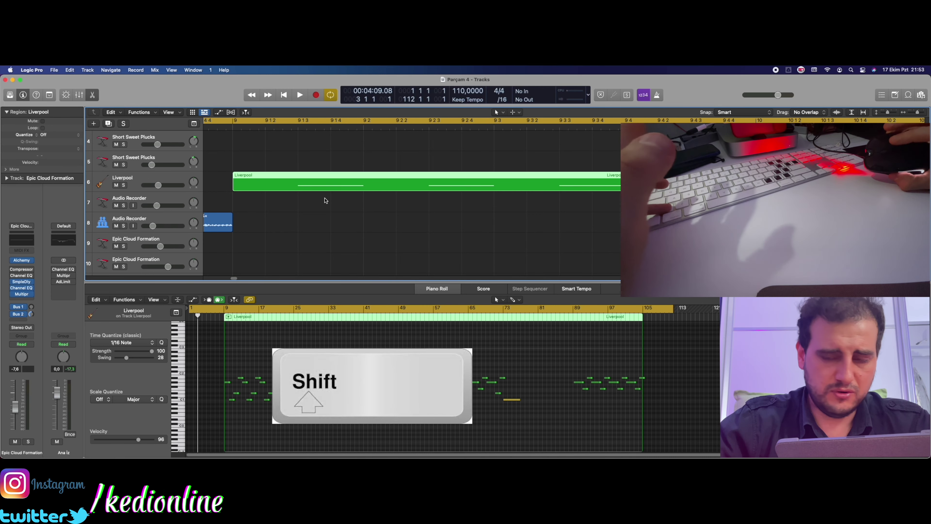
scroll(326, 200, right, 3)
scroll(326, 200, left, 3)
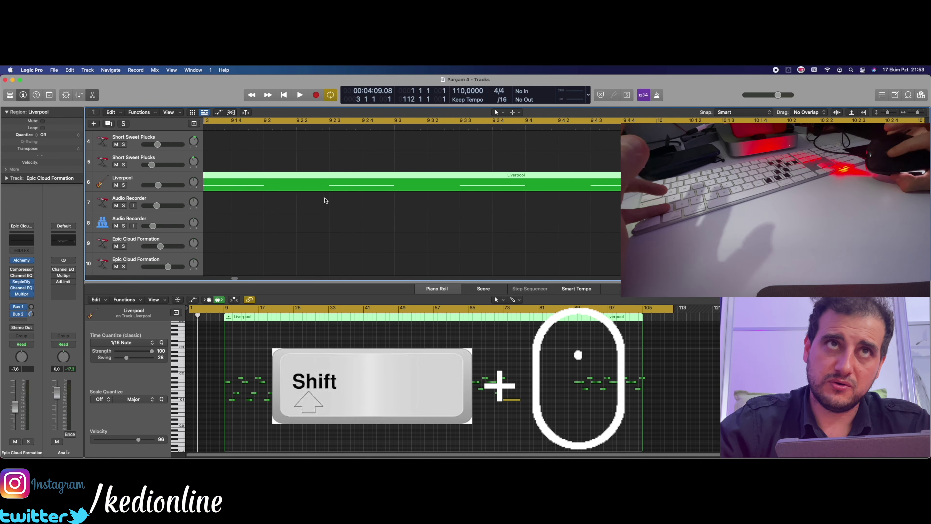
scroll(326, 201, left, 3)
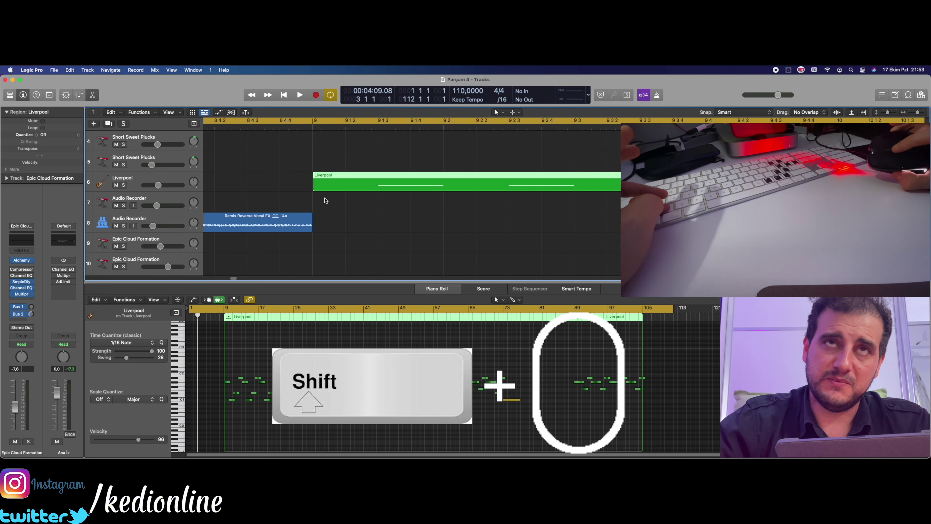
Reduce the timeline magnification and examine the Scarlet, Calm Wind Synth Layers and Epic Cloud Formation regions from bar 17 onward.
scroll(326, 201, down, 5)
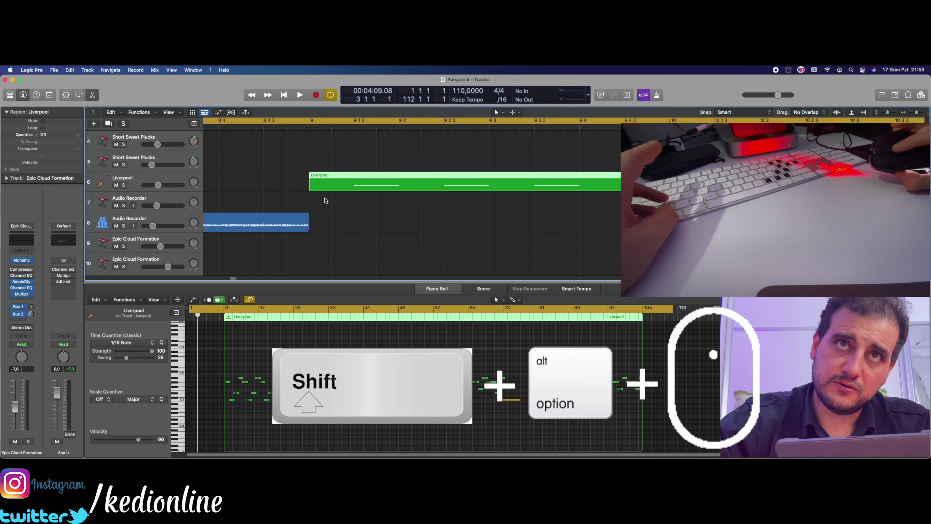
scroll(326, 200, down, 10)
scroll(325, 200, up, 3)
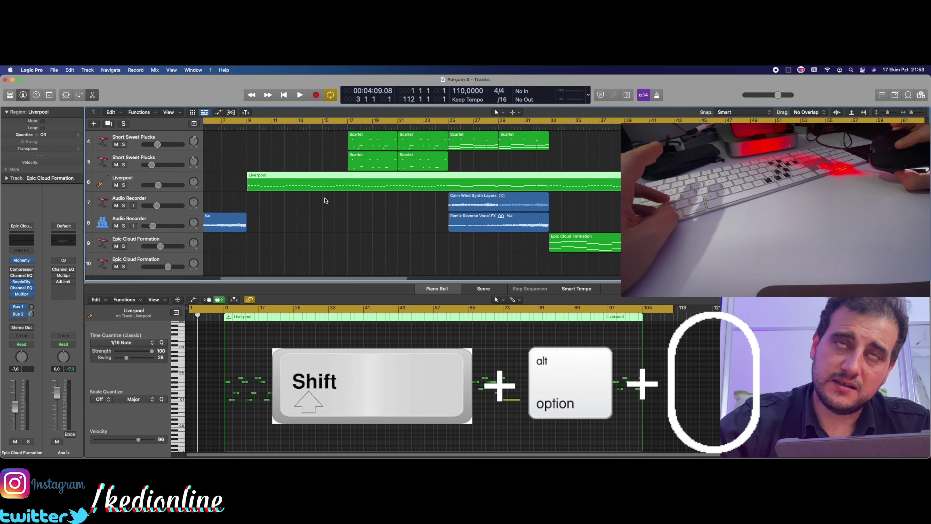
scroll(326, 200, up, 3)
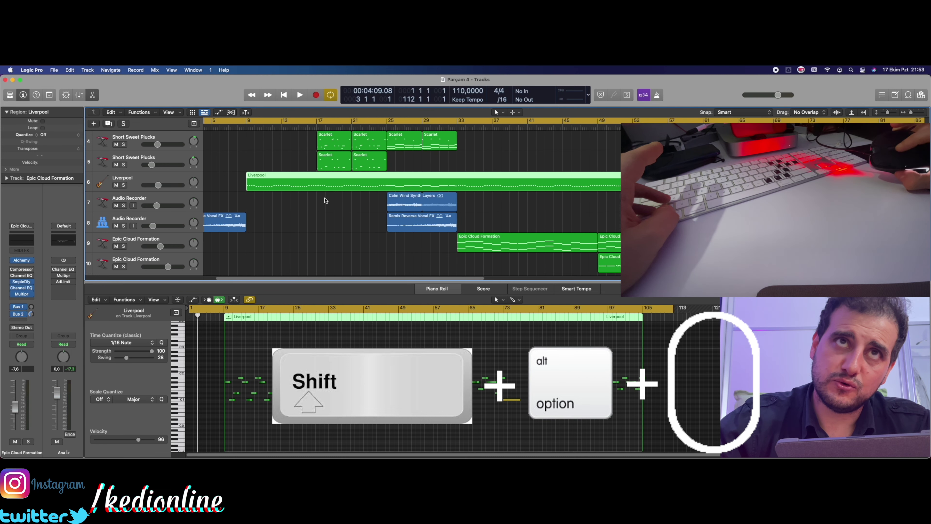
scroll(326, 201, down, 5)
scroll(326, 200, up, 6)
scroll(325, 201, right, 3)
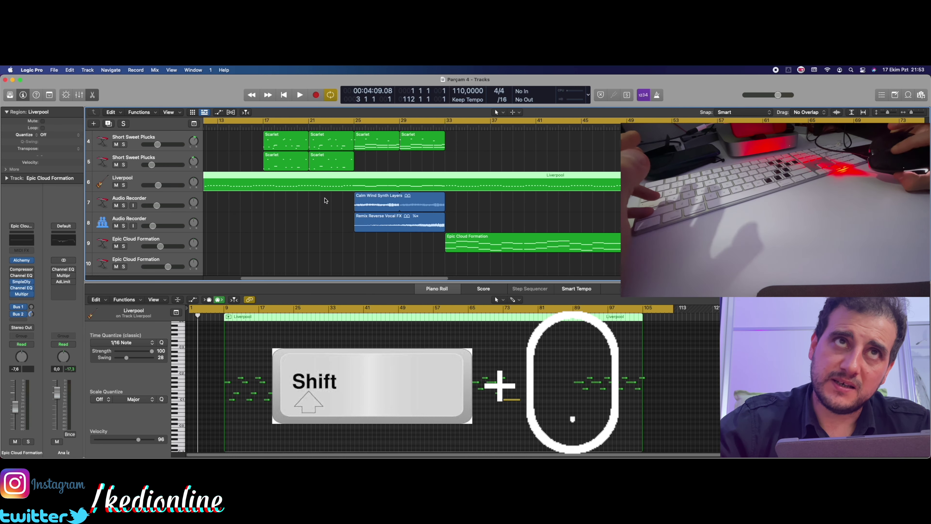
scroll(326, 200, left, 1)
scroll(326, 201, right, 5)
scroll(324, 200, up, 5)
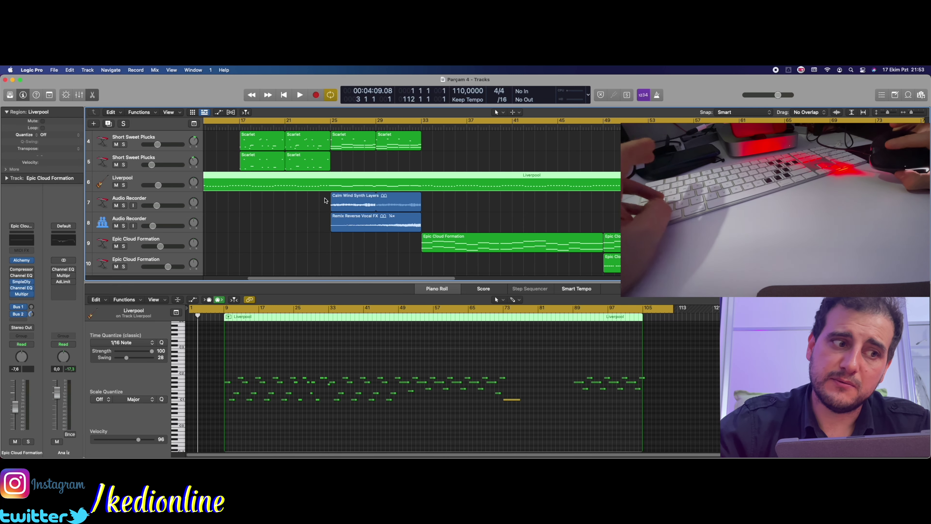
scroll(324, 200, down, 4)
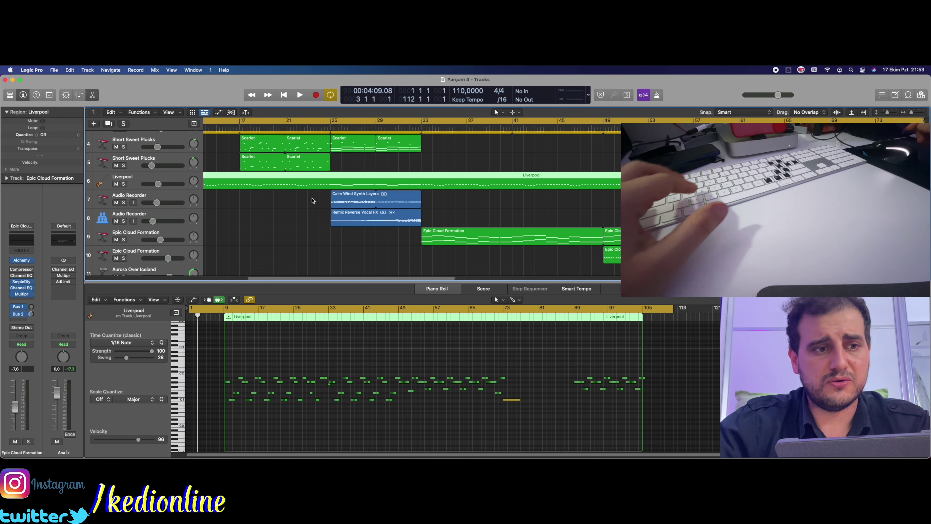
Show the mixer in place of the piano roll and hide it again.
key(x)
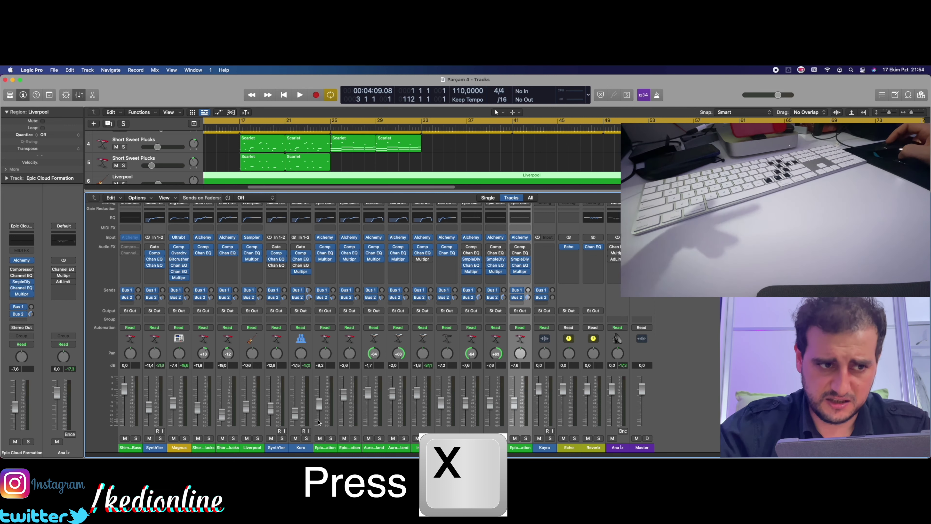
key(x)
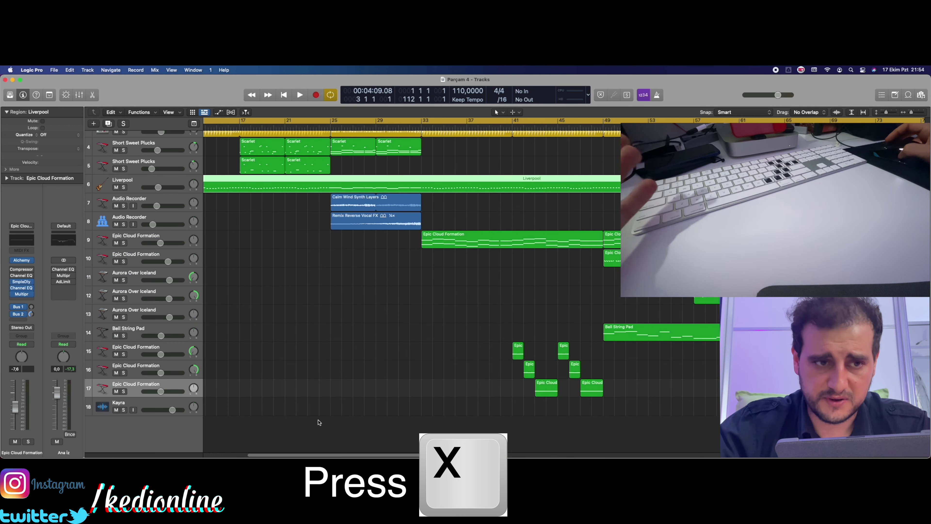
Turn off cycle mode and draw a new cycle range over the whole arrangement, from bar 1 to bar 109.
key(c)
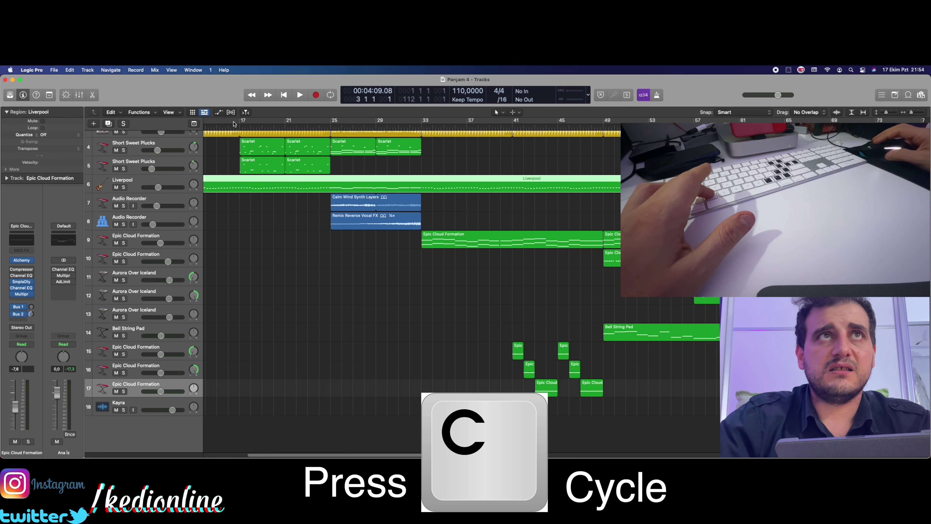
alt+scroll(248, 147, down, 5)
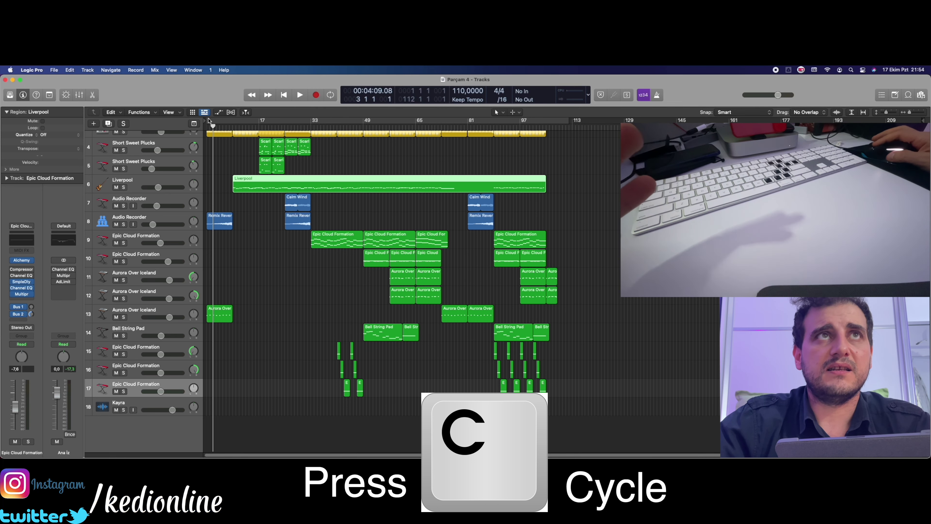
drag(208, 121, 559, 132)
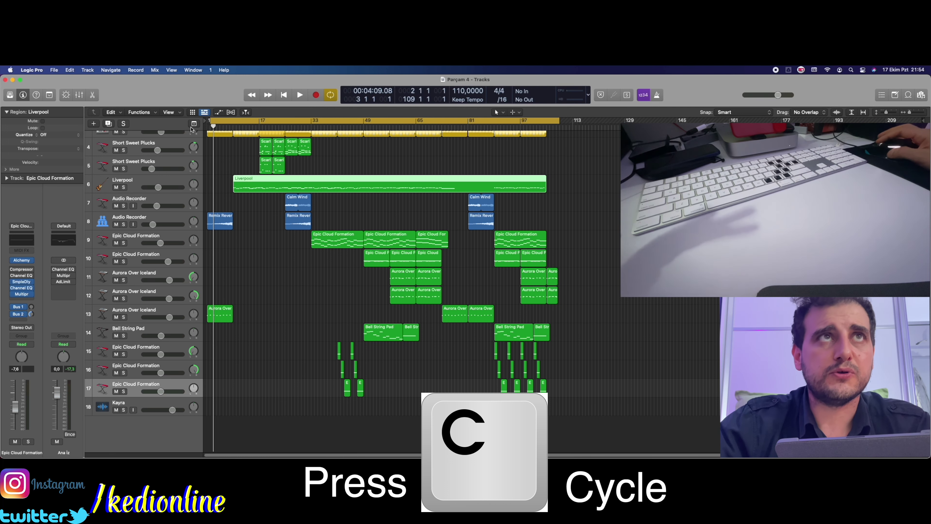
drag(211, 121, 207, 122)
Play the cycle range from bar 1, jump the playhead to bar 39, and check how playback restarts.
key(space)
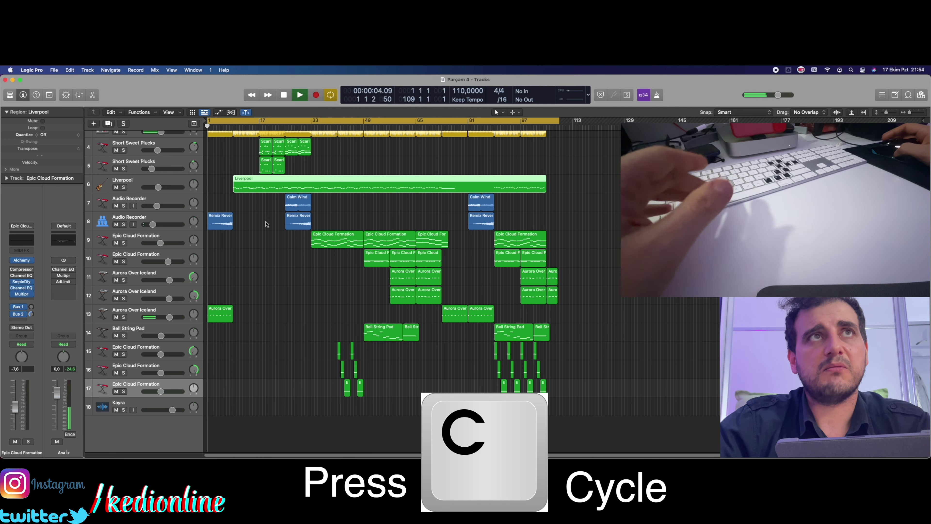
click(330, 127)
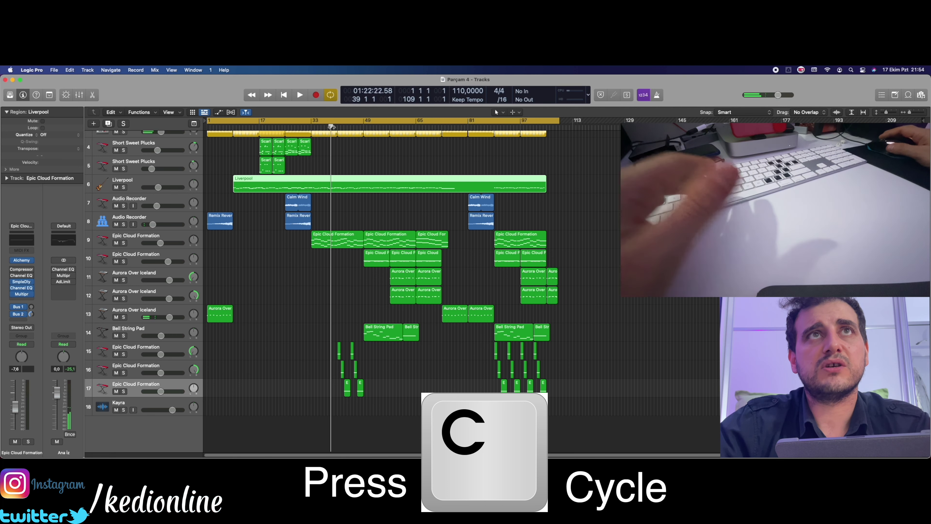
key(space)
key(space)
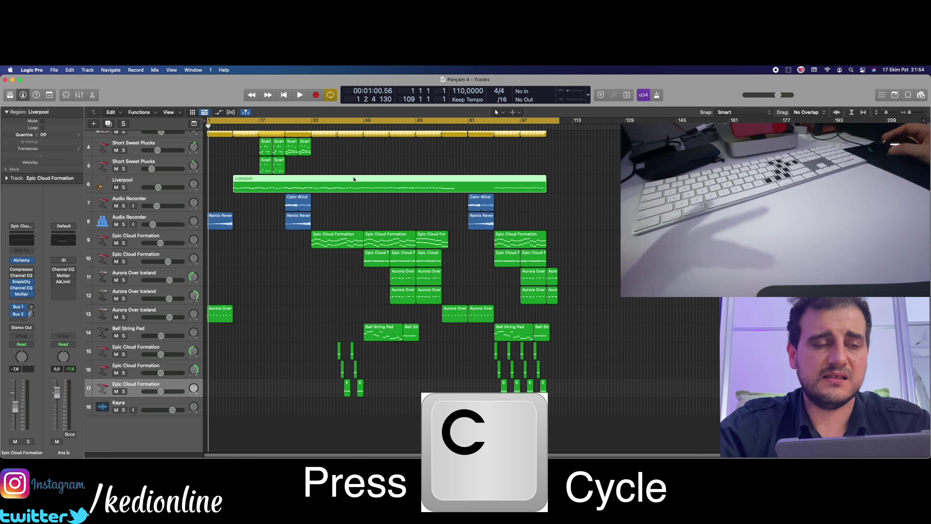
Turn off cycle mode and toggle the metronome click for playback.
key(c)
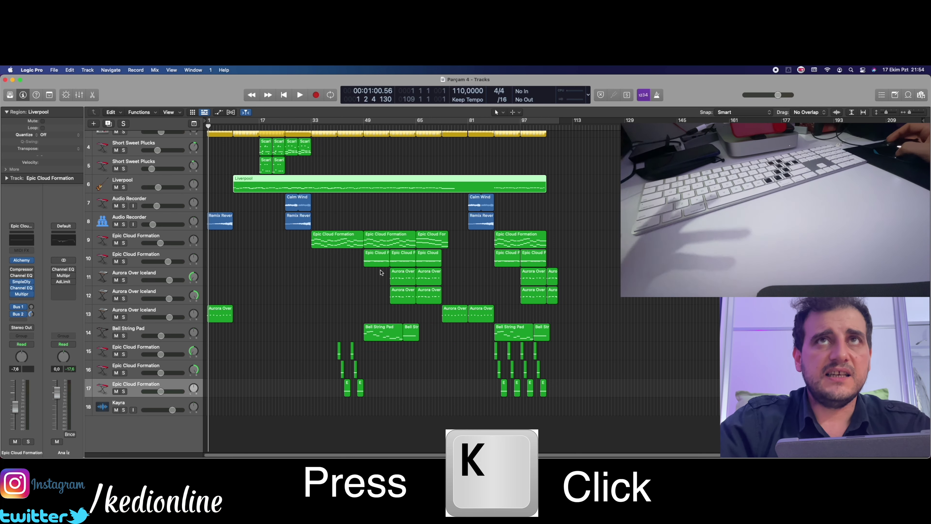
key(k)
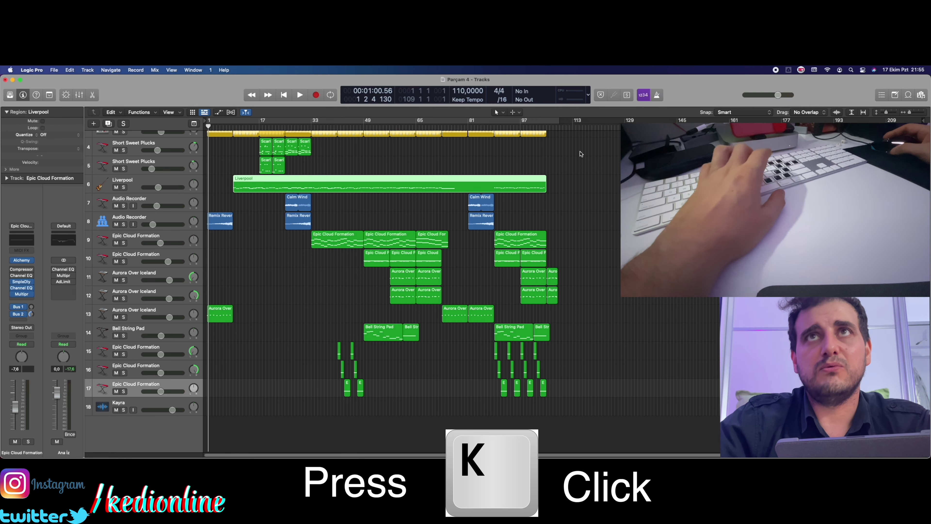
key(space)
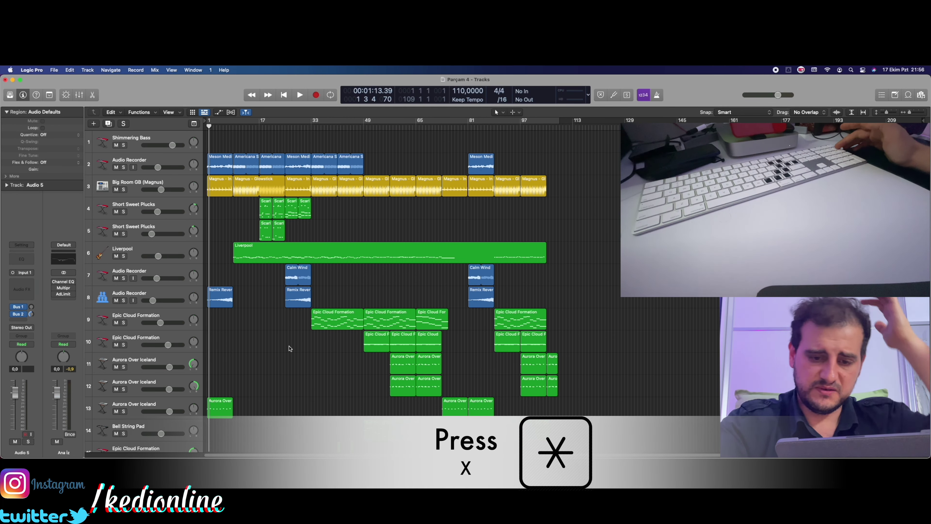
Record a short audio take on the Audio 5 track from the start of the project.
key(KP_Multiply)
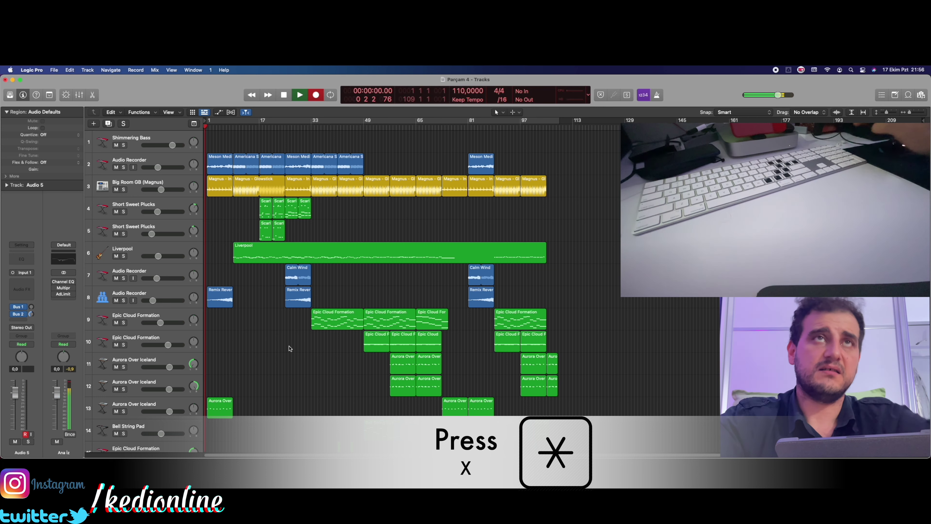
key(space)
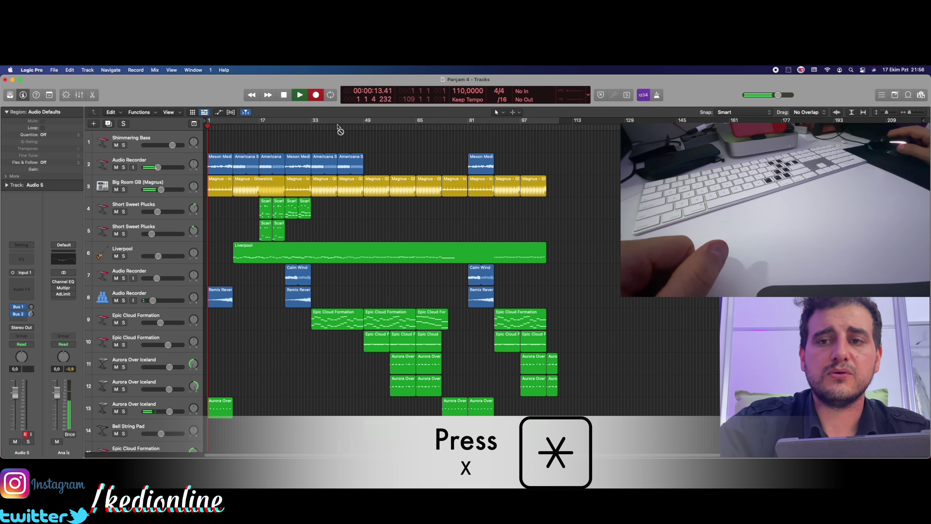
Zoom the tracks area to fit the Liverpool region and return to the full arrangement view.
click(254, 250)
key(z)
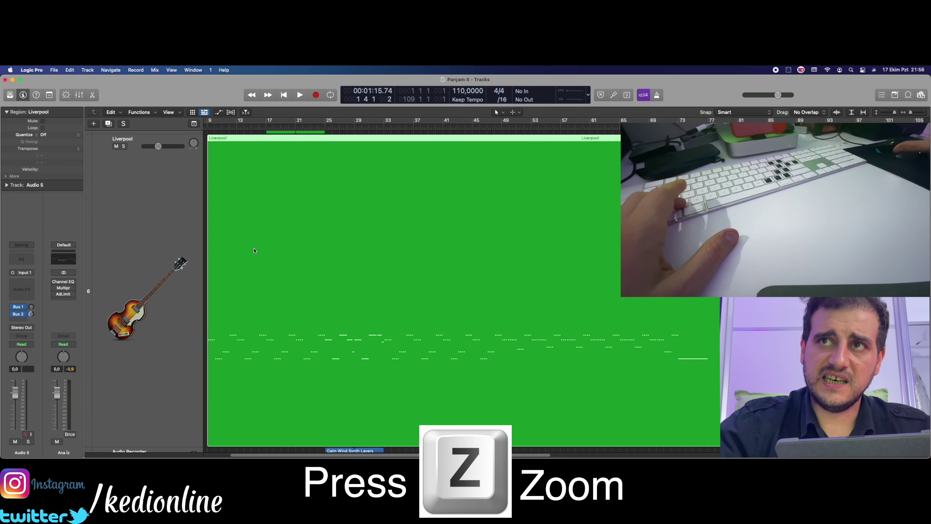
key(z)
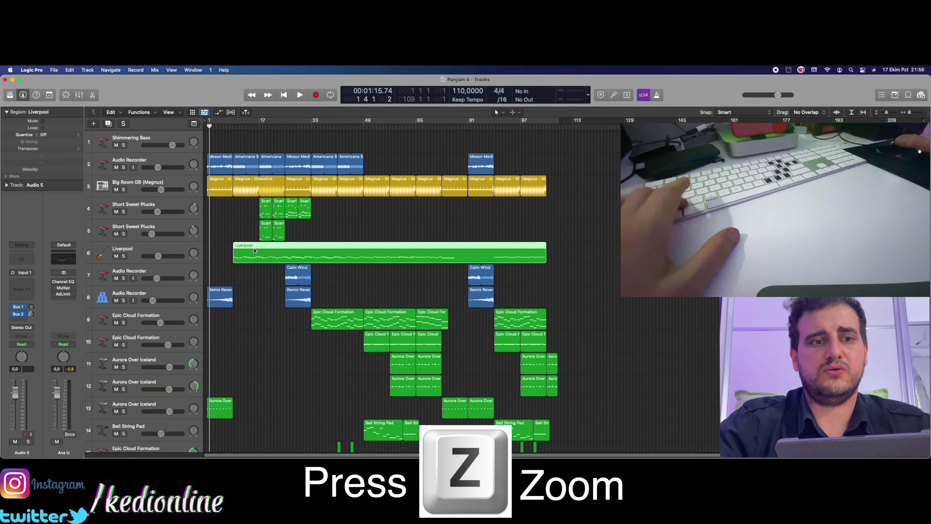
Start playback and advance the playhead bar by bar to bar 24.
key(space)
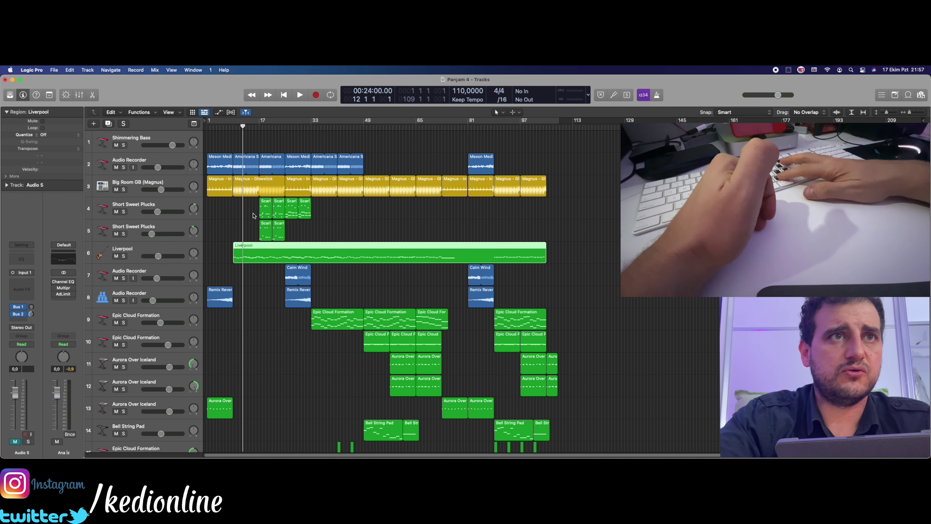
key(ccedilla)
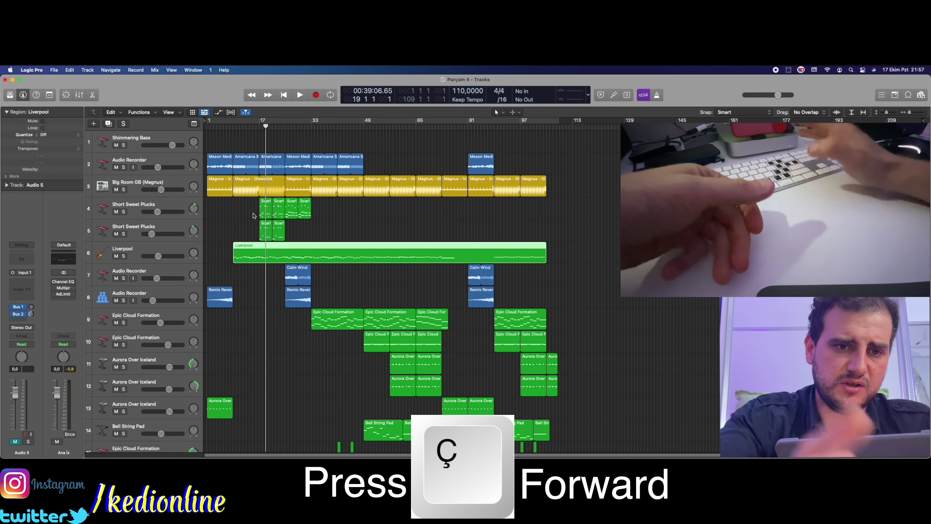
key(ccedilla)
key(ccedilla)
key(ccedilla)
key(ccedilla)
key(ccedilla)
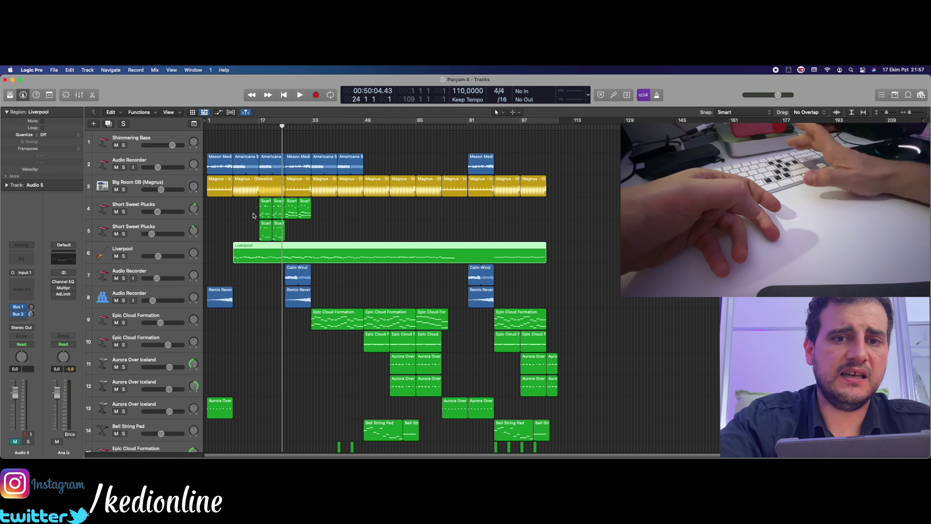
Move the playhead back bar by bar to bar 18.
key(comma)
key(comma)
key(comma)
key(comma)
key(comma)
key(comma)
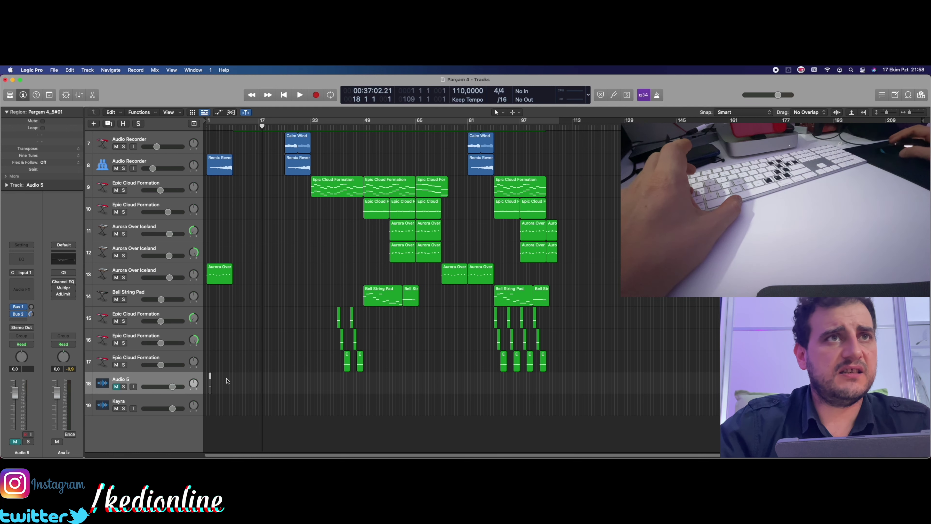
Solo the Audio 5 track.
key(s)
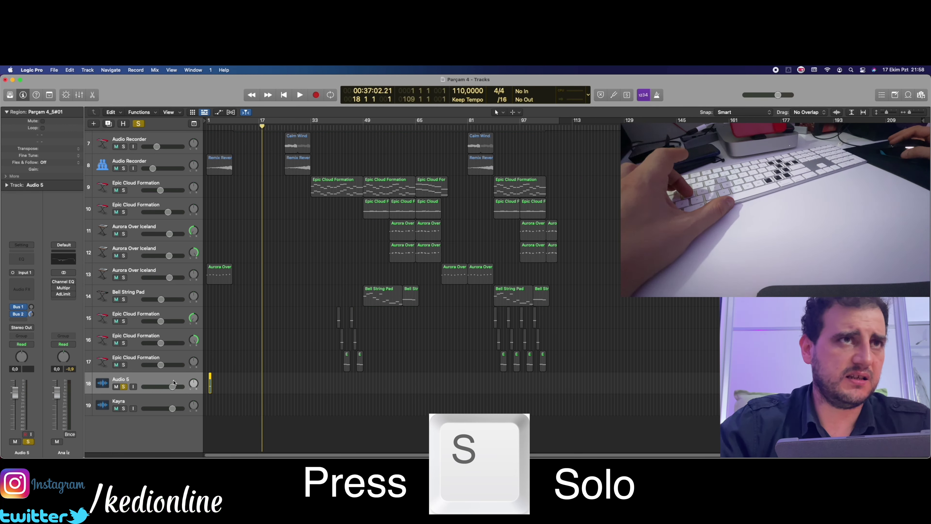
Turn off solo on the Audio 5 track.
key(s)
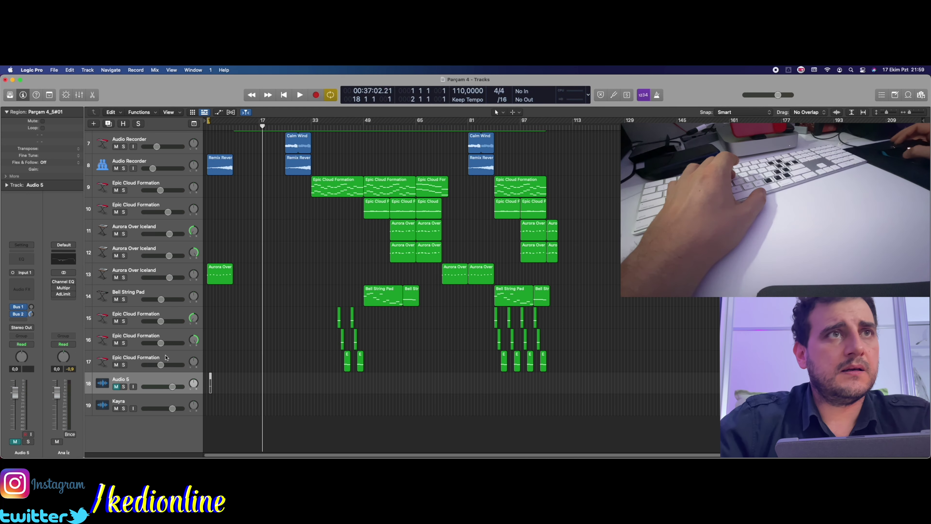
Select the Epic Cloud Formation instrument on track 17, show its sounds in the Library and hide the Library again.
click(159, 358)
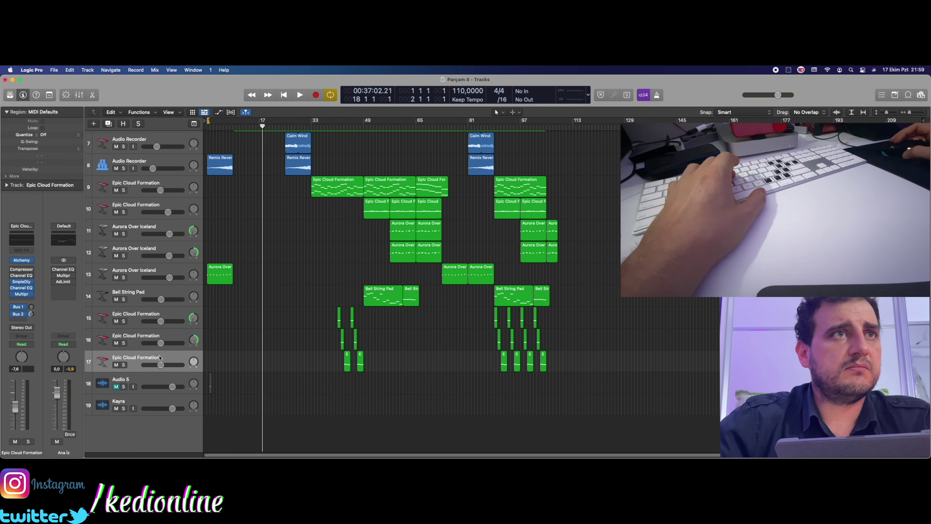
key(y)
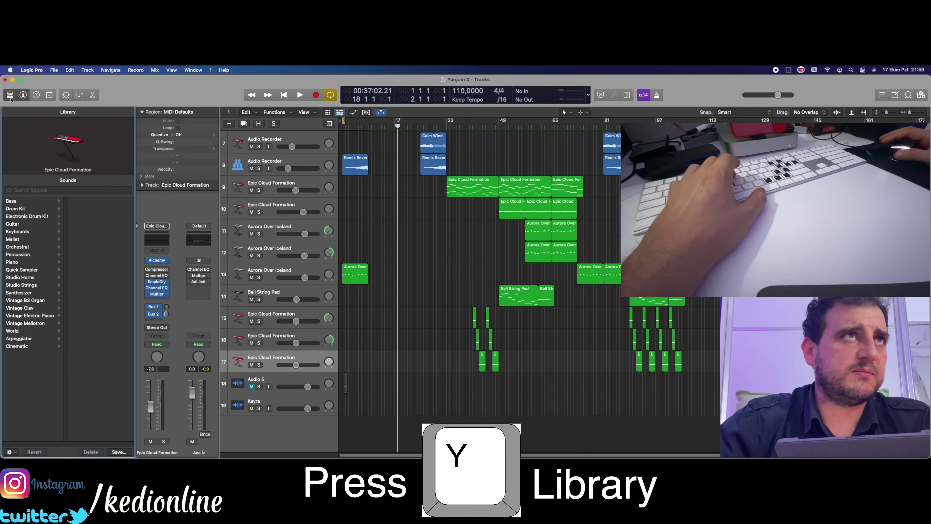
click(11, 98)
click(12, 98)
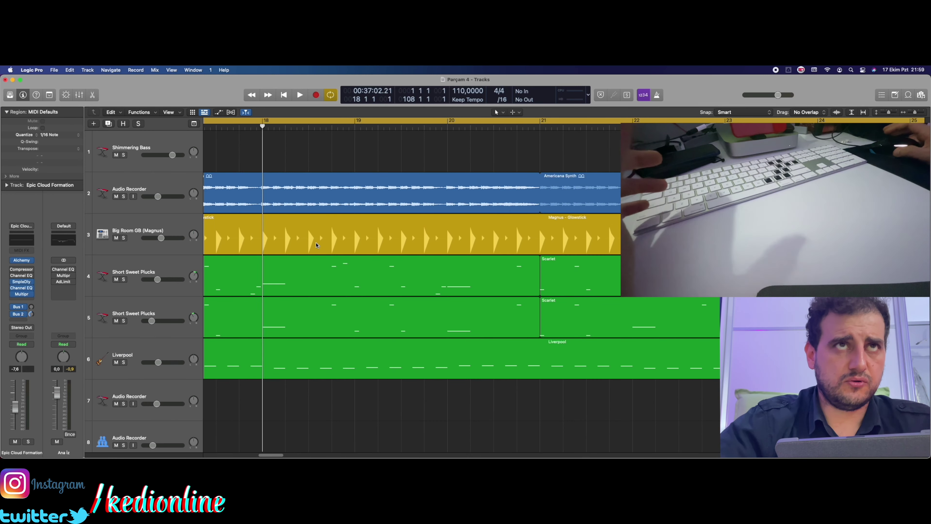
Place the playhead at bar 18 beat 2 and split the Magnus - Glowstick region there, at 18.4 and at 19.2 with the Scissors tool.
click(286, 128)
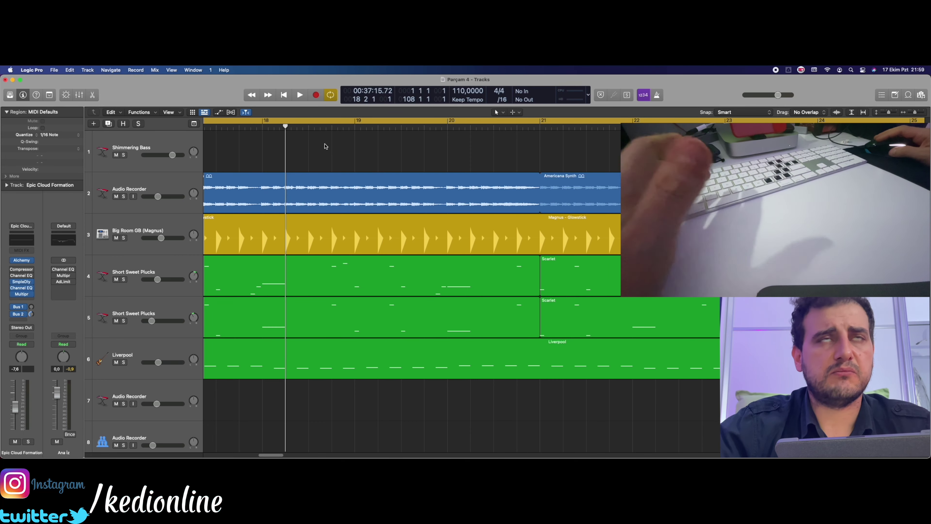
key(t)
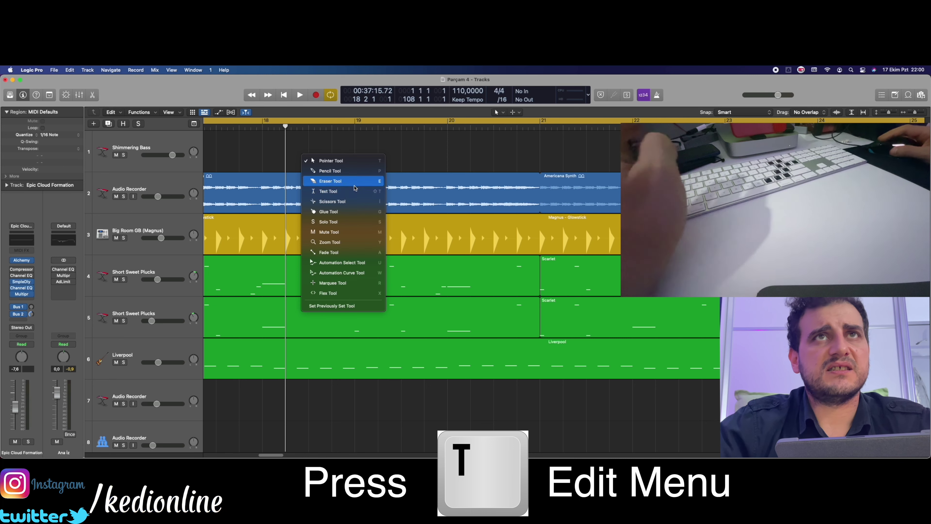
click(337, 205)
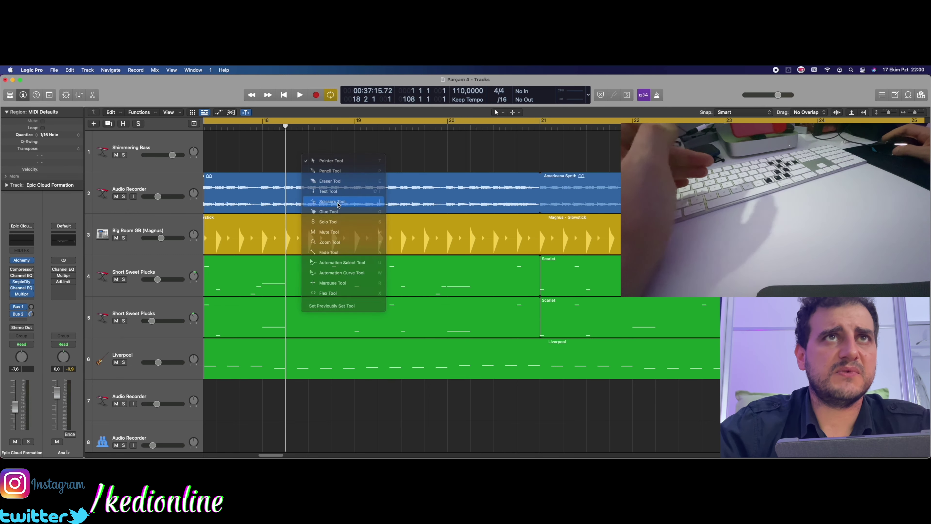
click(286, 235)
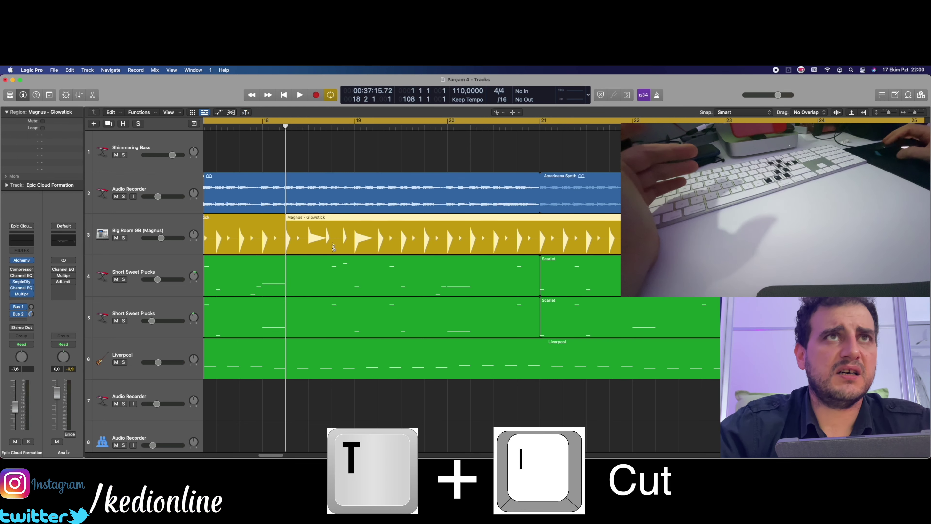
click(331, 227)
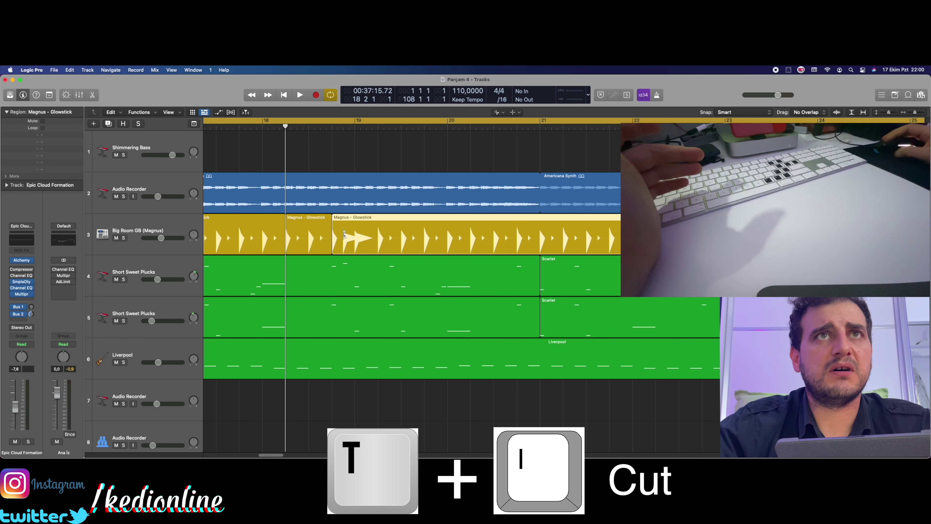
click(378, 234)
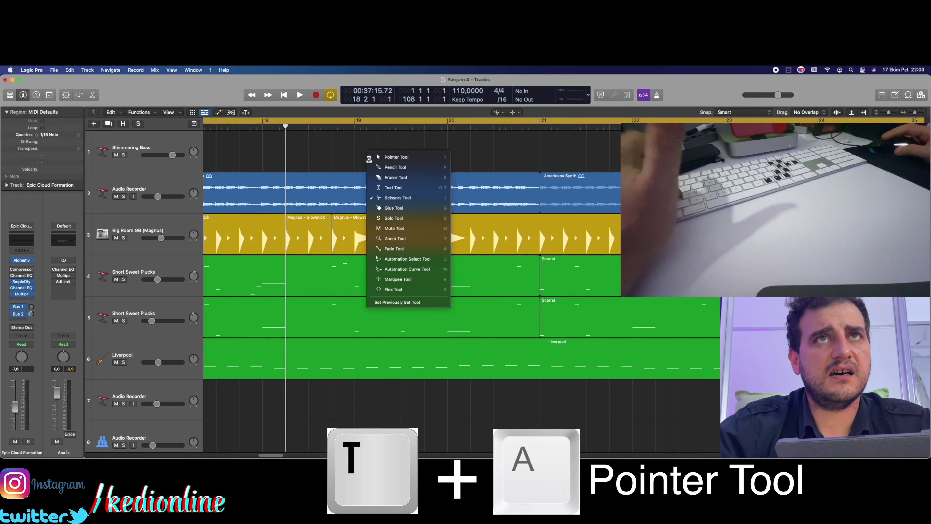
Switch from the Scissors tool to the Fade tool and select all four adjoining Magnus - Glowstick pieces on the Big Room GB track.
key(t)
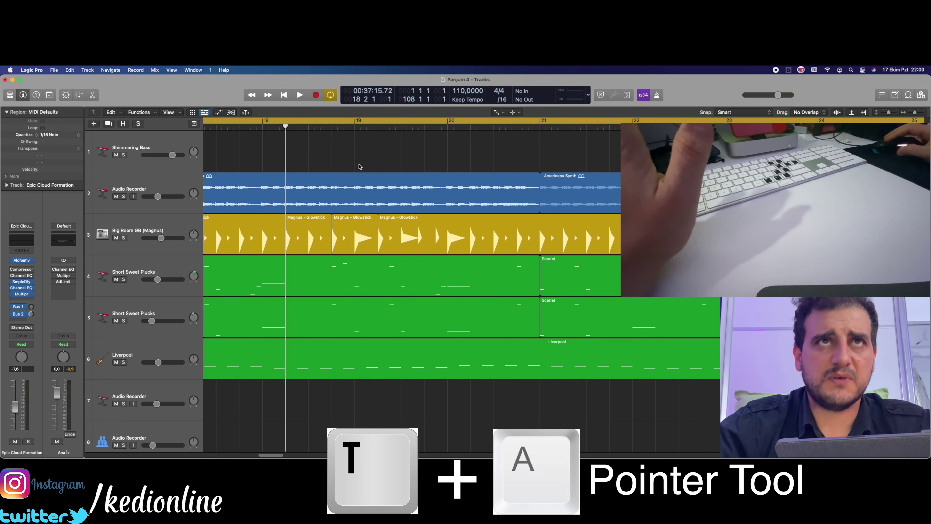
click(280, 235)
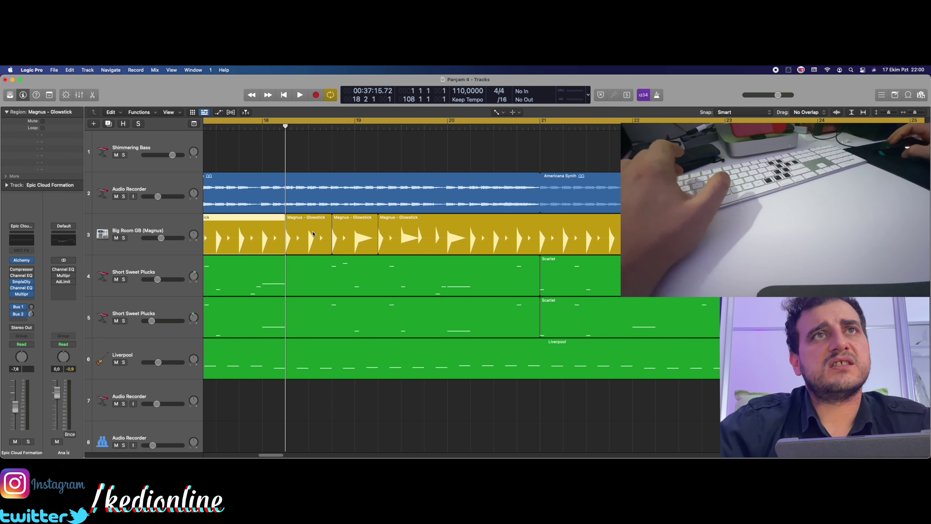
click(308, 234)
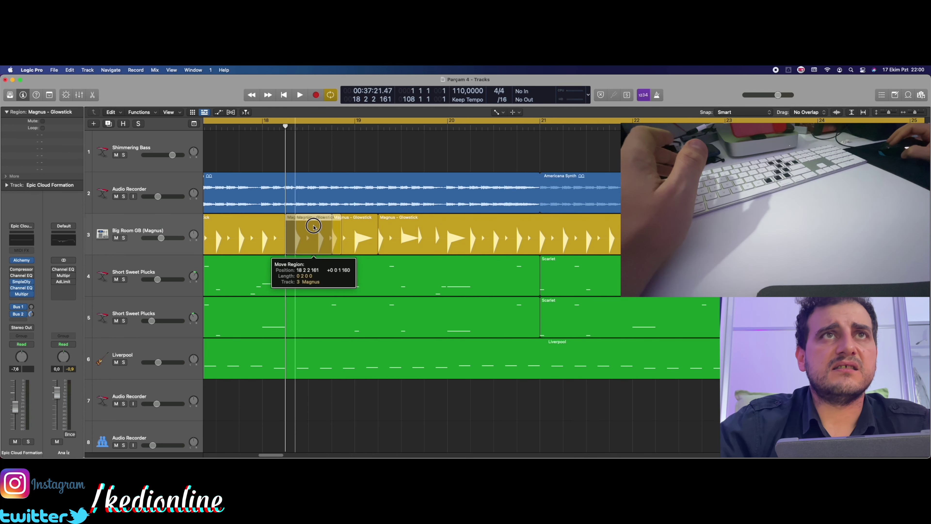
shift+click(248, 238)
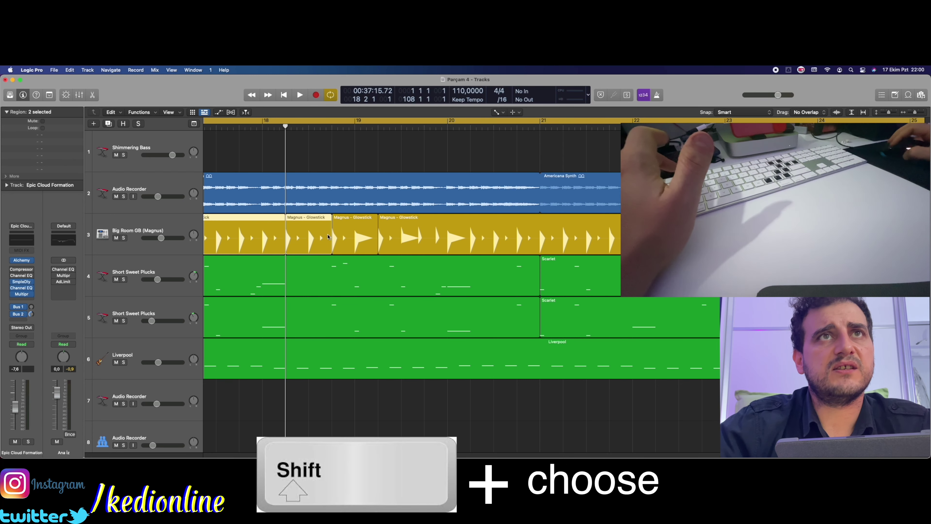
shift+click(355, 237)
shift+click(406, 237)
Join the four selected Magnus - Glowstick pieces into one region with the Glue tool and switch back to the Fade tool.
key(t)
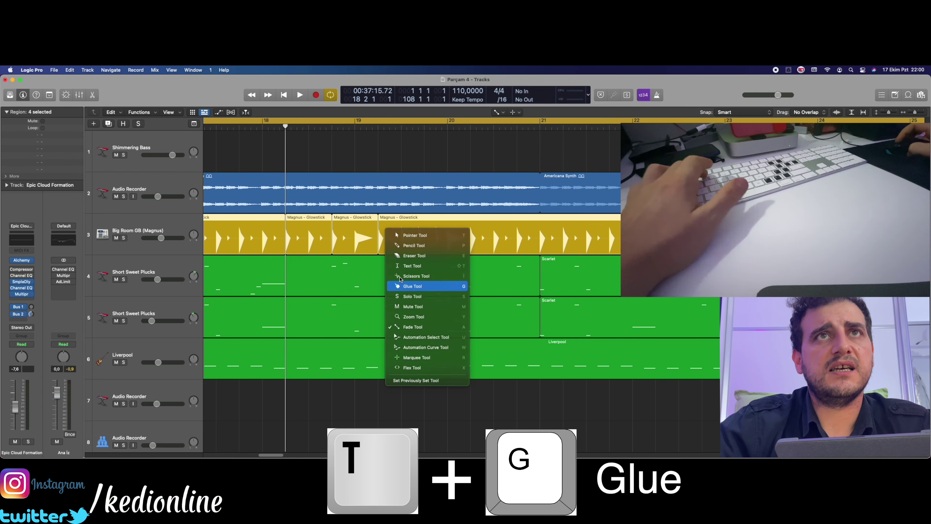
key(g)
click(403, 238)
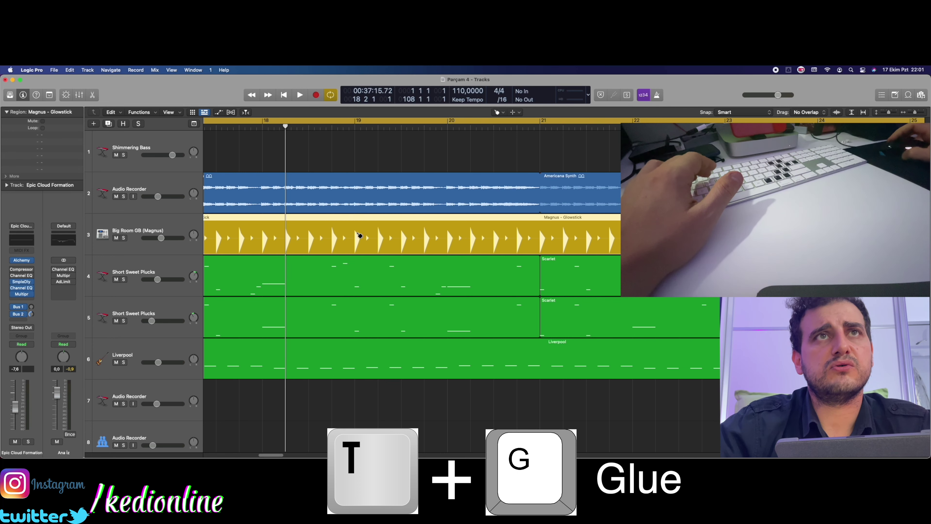
key(t)
key(t)
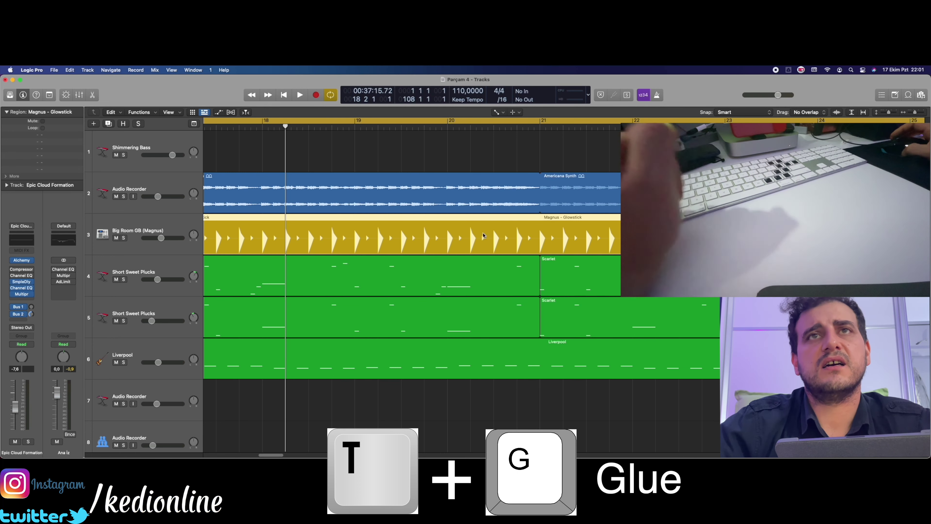